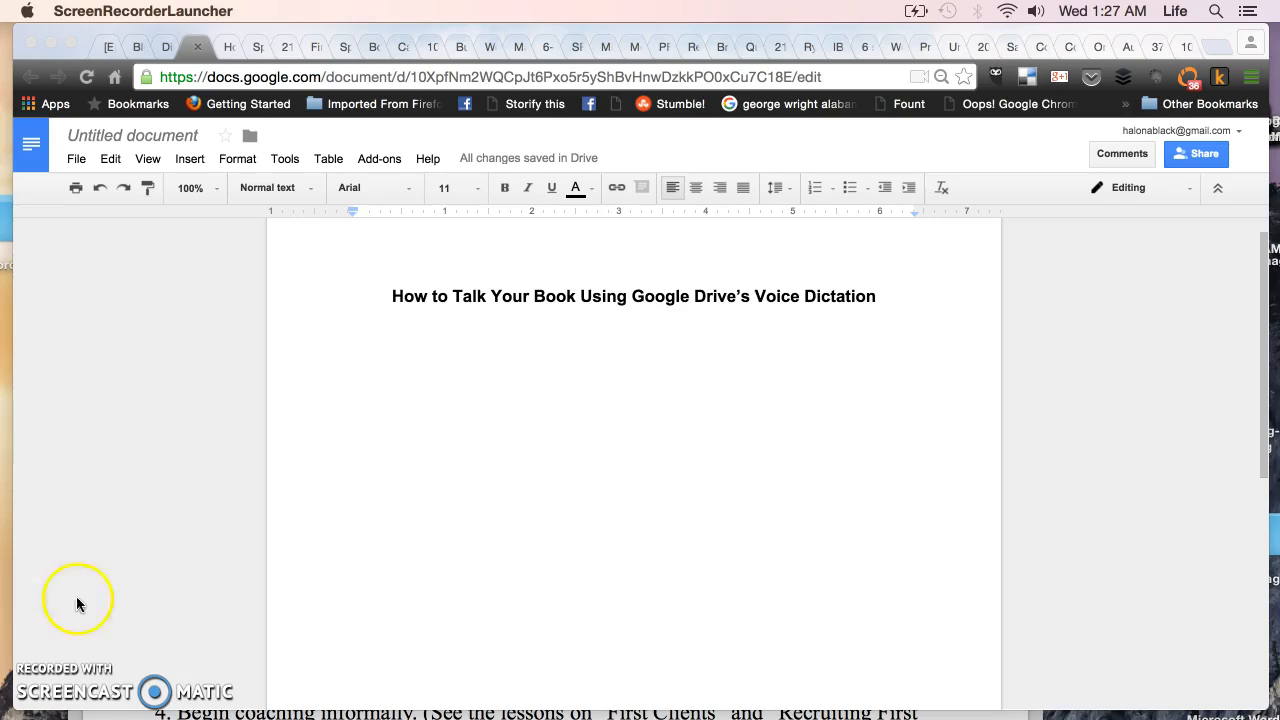
Step: Enable Voice typing from the Tools menu so the microphone panel appears beside the document
left_click(285, 158)
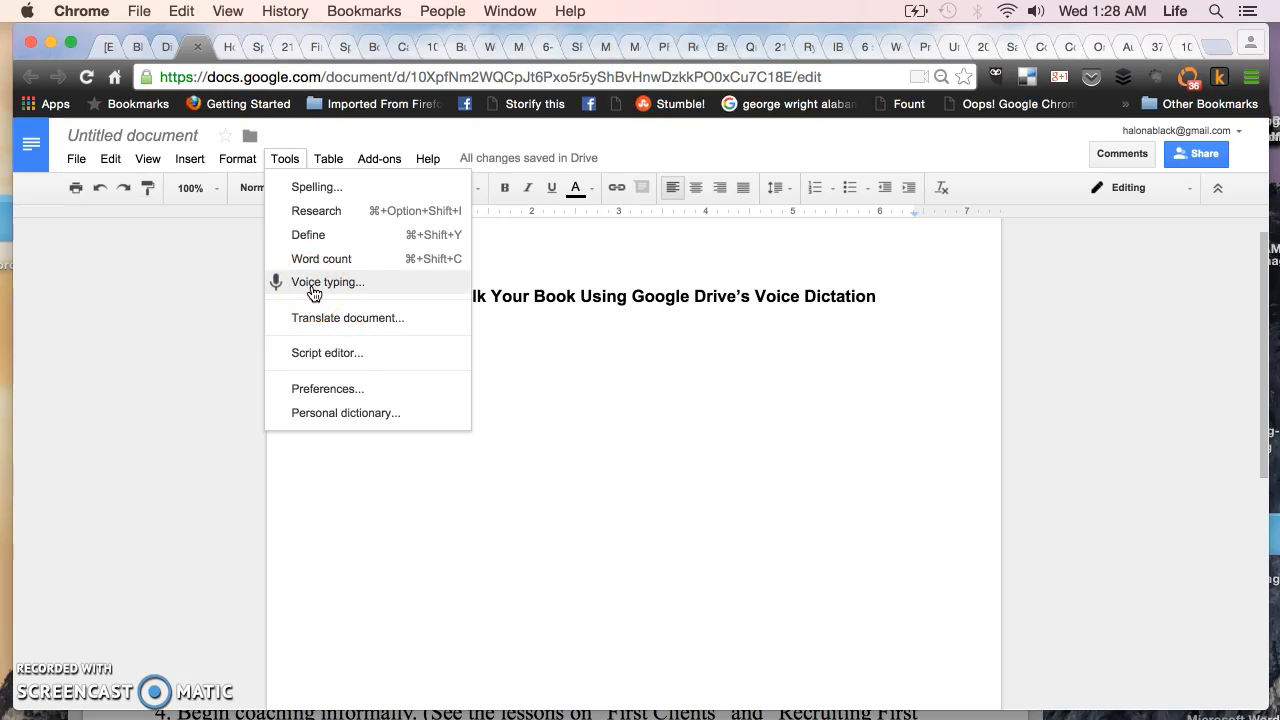
left_click(314, 286)
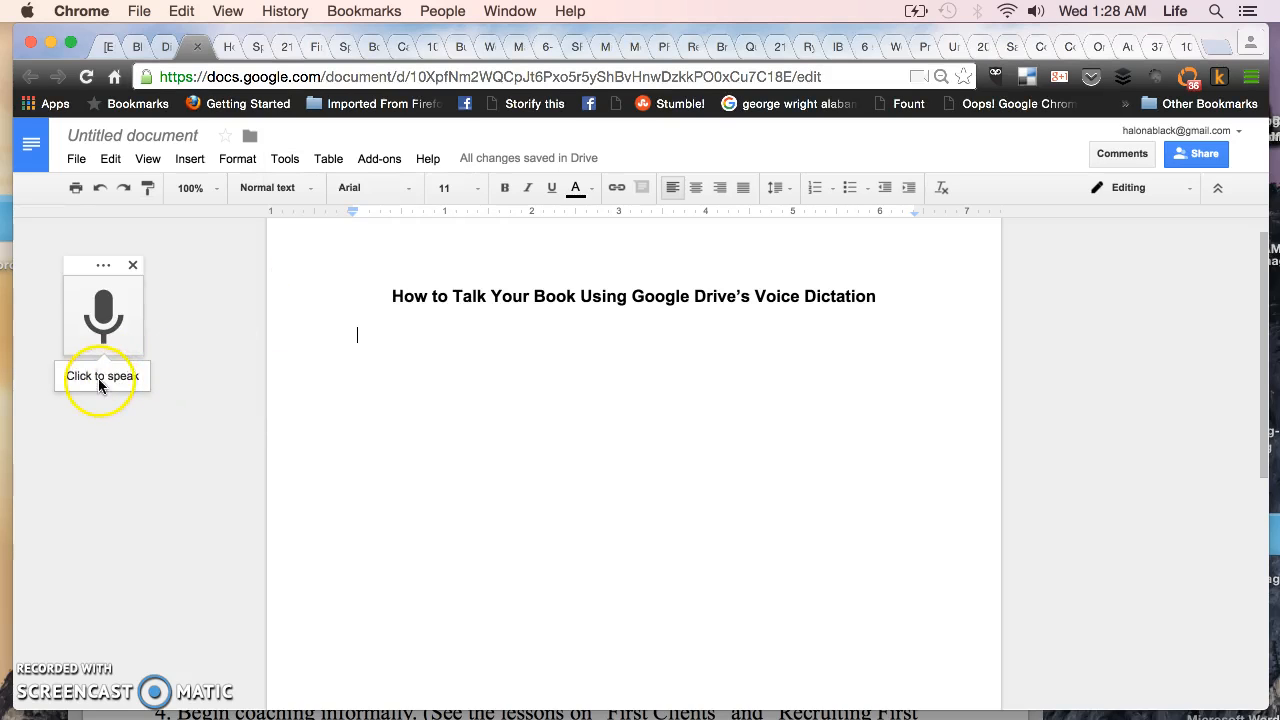
left_click(104, 318)
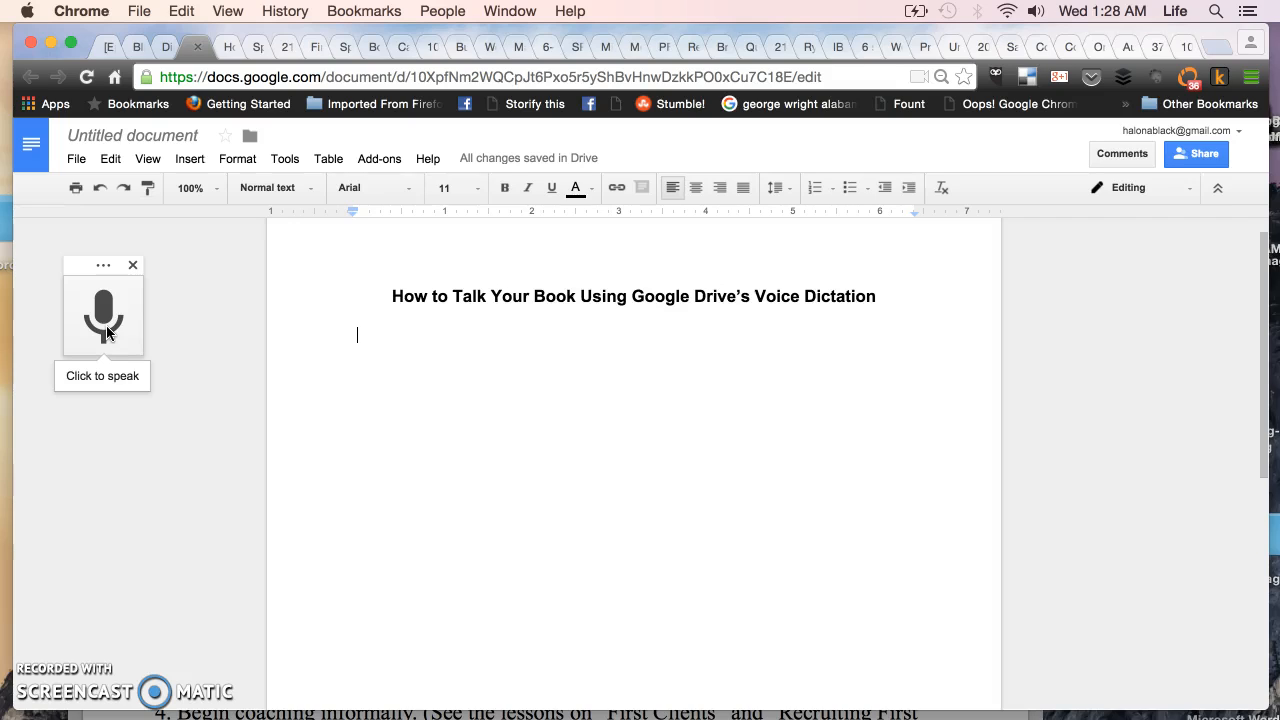
Step: Dictate the welcome paragraph under the title, then switch the microphone off to keep it
left_click(108, 328)
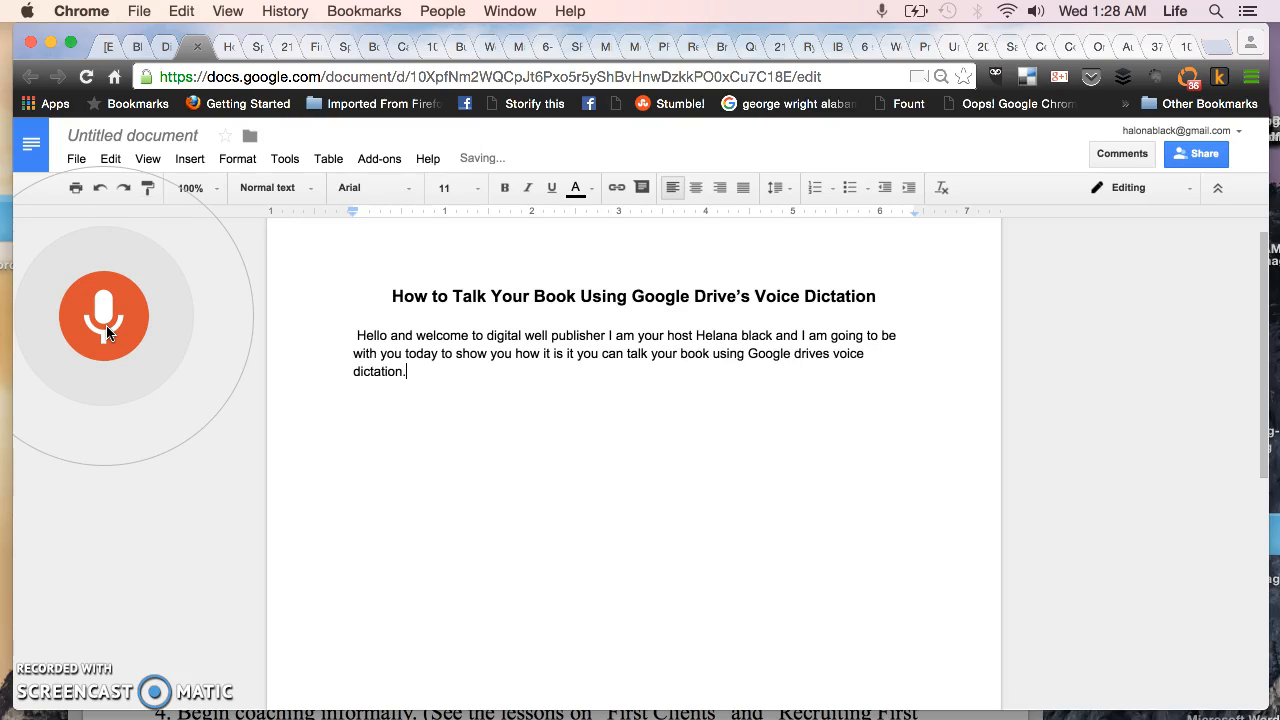
left_click(108, 328)
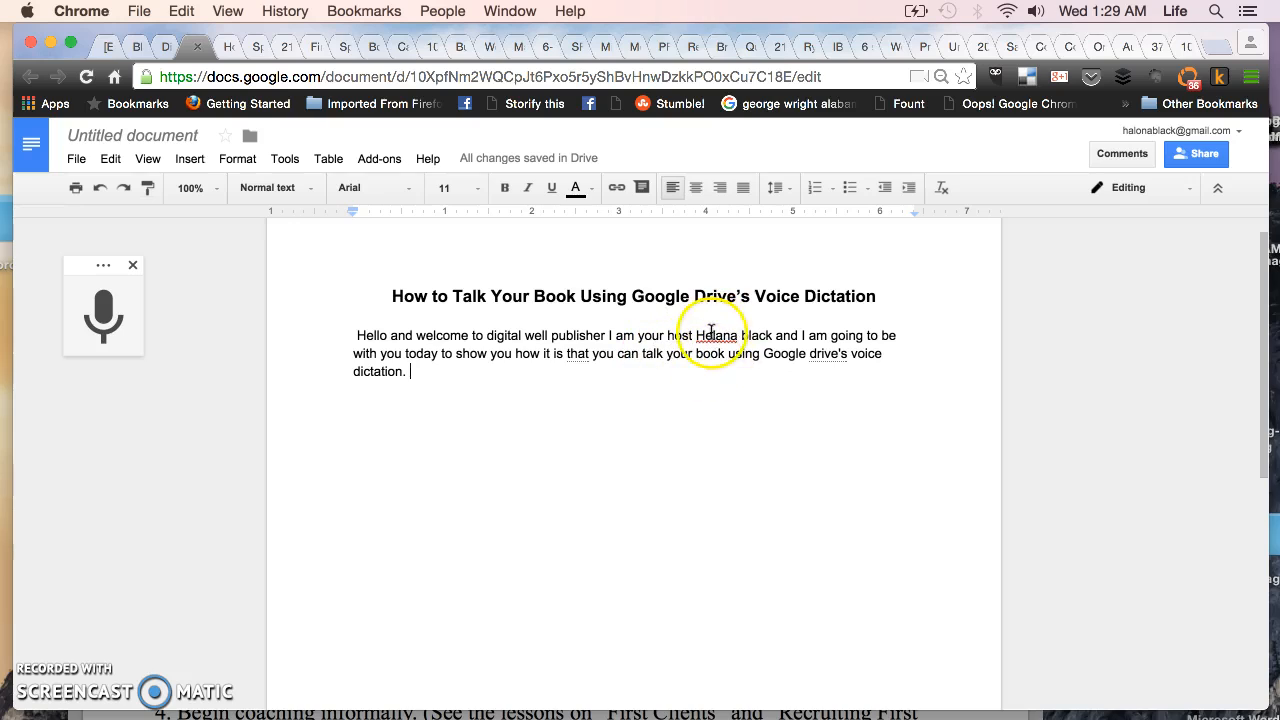
Step: Retype the misspelled host name and capitalise the D so it reads "Google Drive's voice dictation"
left_click_drag(697, 336, 756, 334)
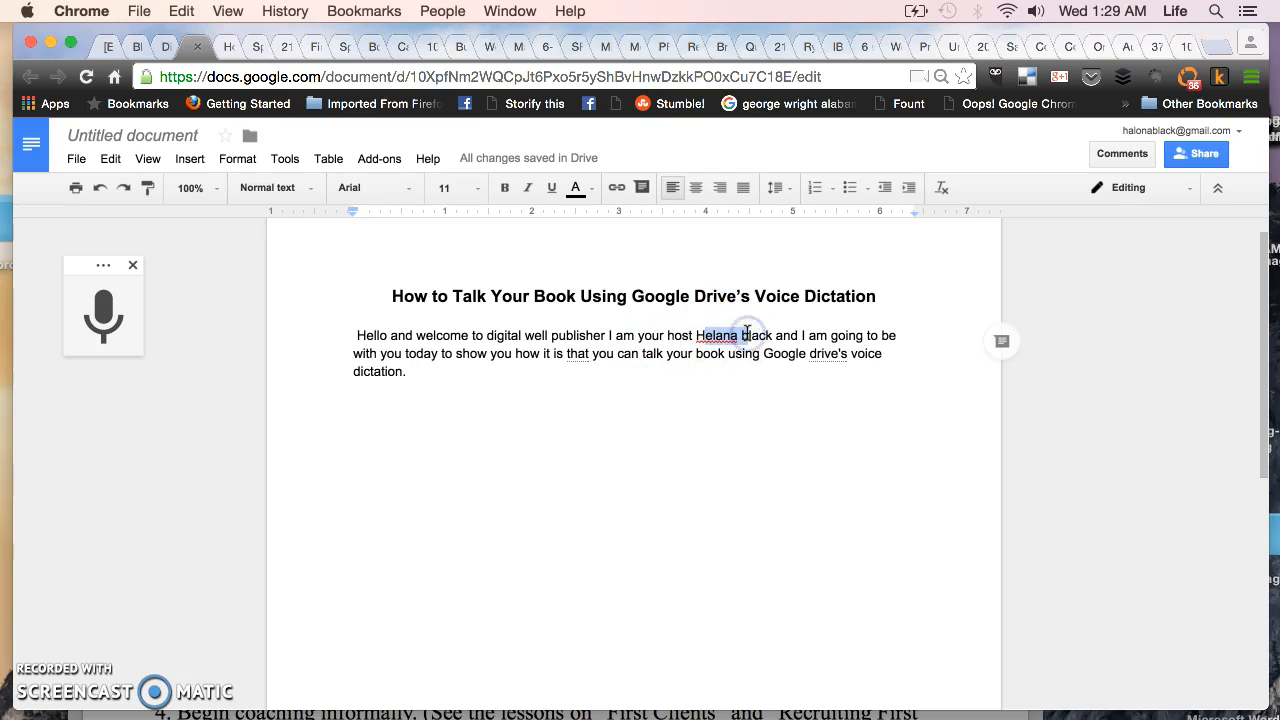
type("alona B")
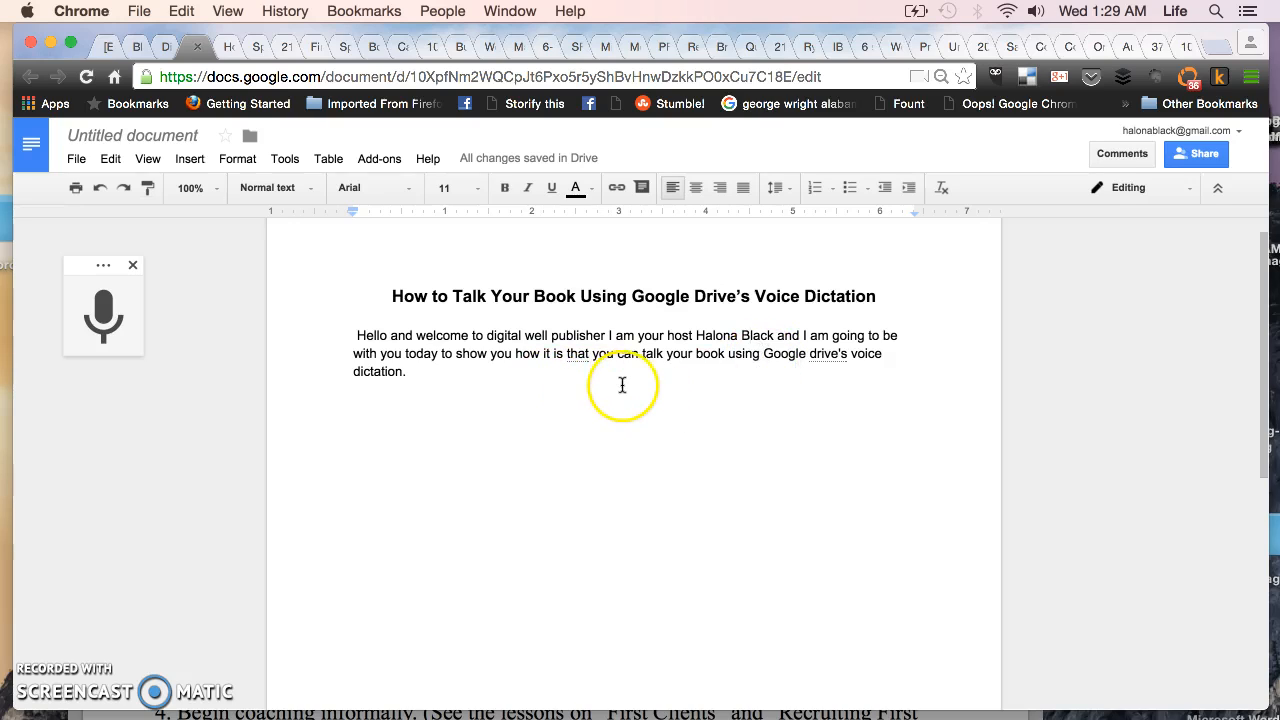
left_click(817, 354)
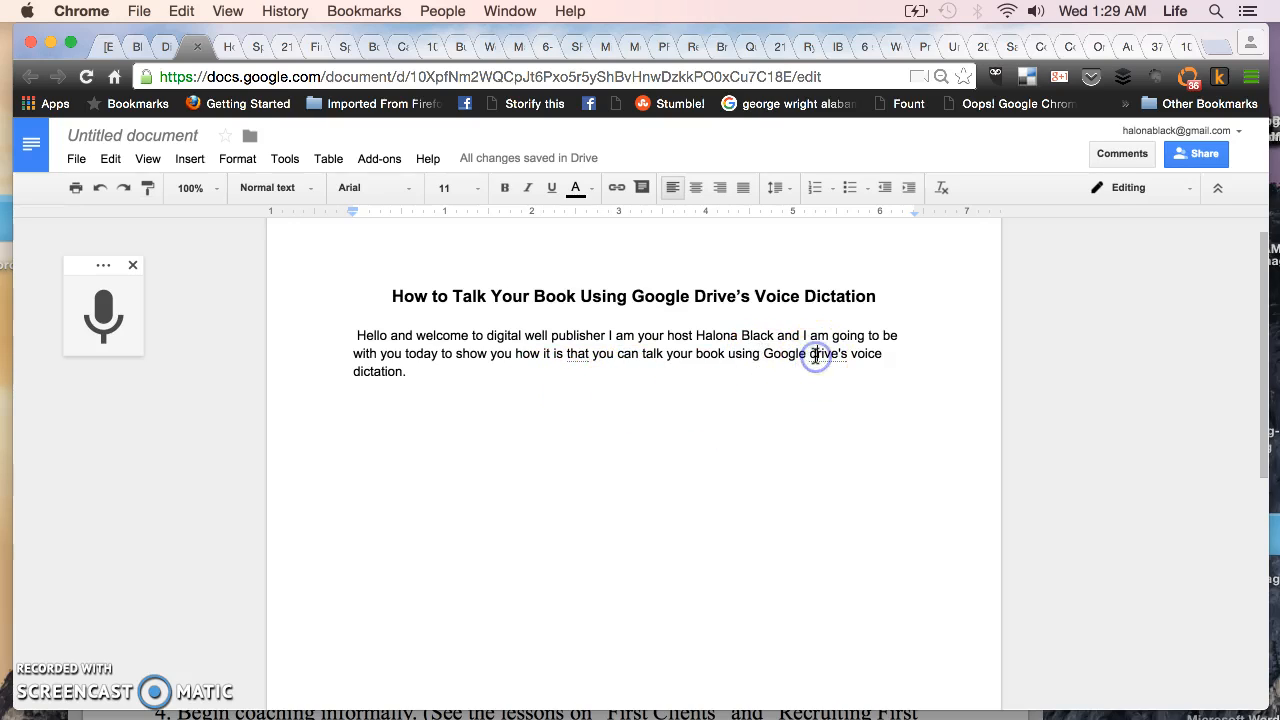
key("BackSpace")
type("D")
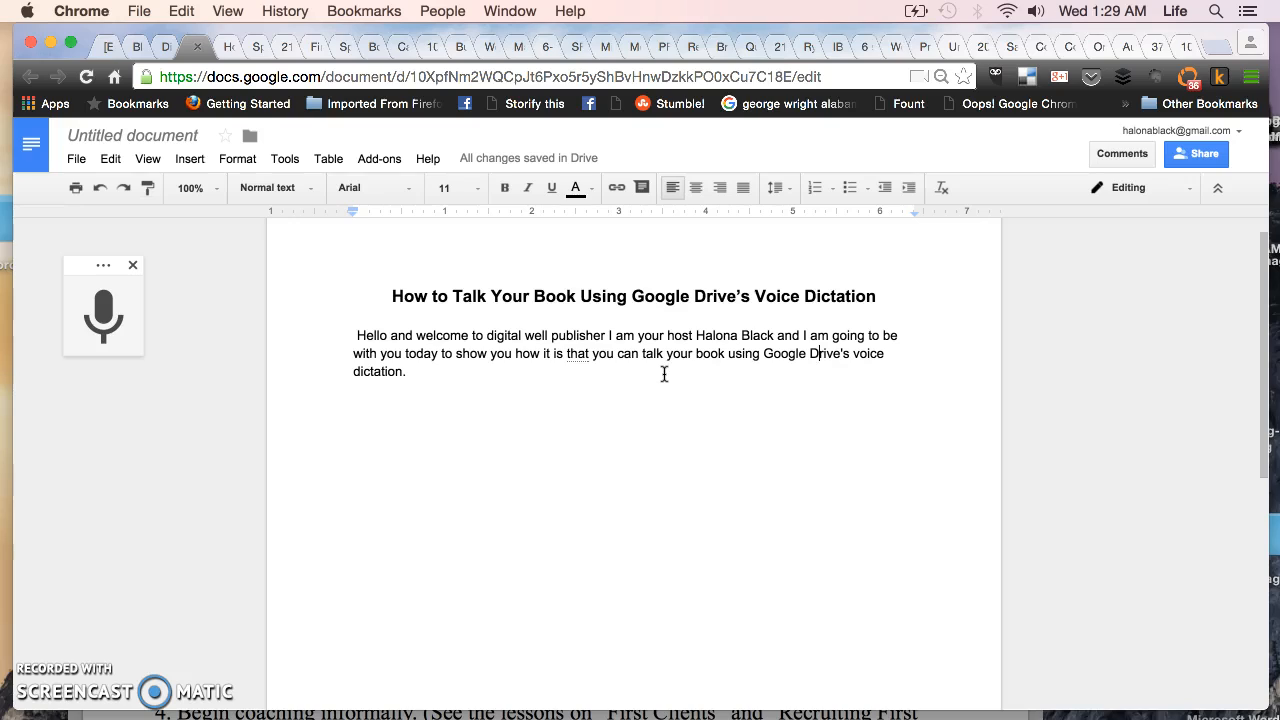
left_click(425, 372)
left_click(490, 338)
left_click(603, 338)
Step: Add the link bit.ly/bookstrategysession on the empty line below the paragraph
left_click(569, 411)
right_click(557, 456)
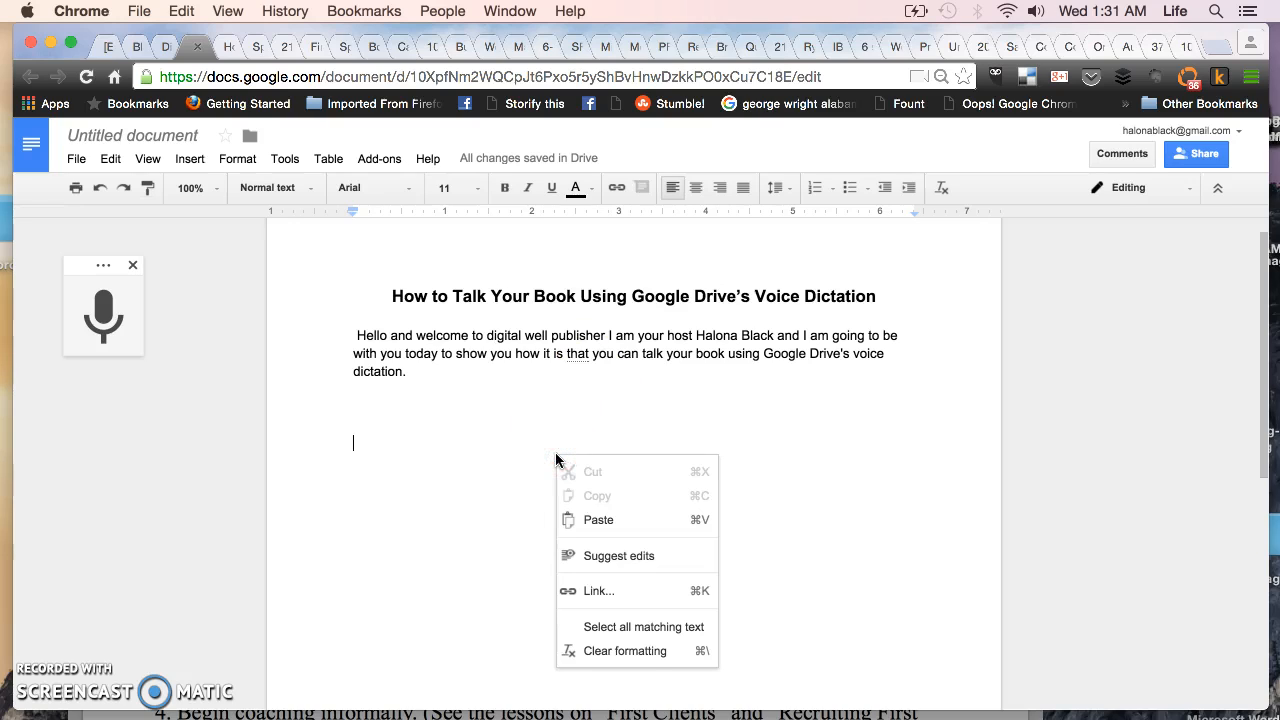
left_click(424, 475)
type("bit")
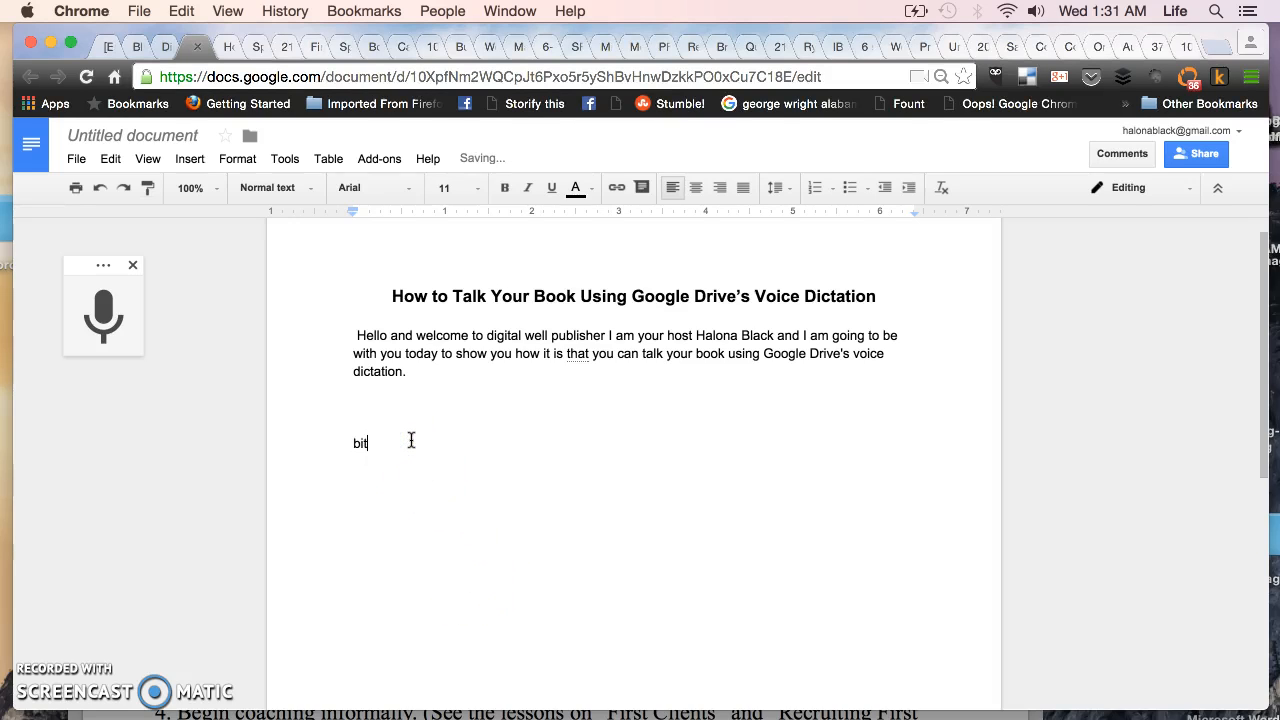
type(".ly/")
type("bookstrateg")
type("ysession")
Step: Enlarge the bit.ly link text to 24-point size
left_click_drag(520, 443, 319, 446)
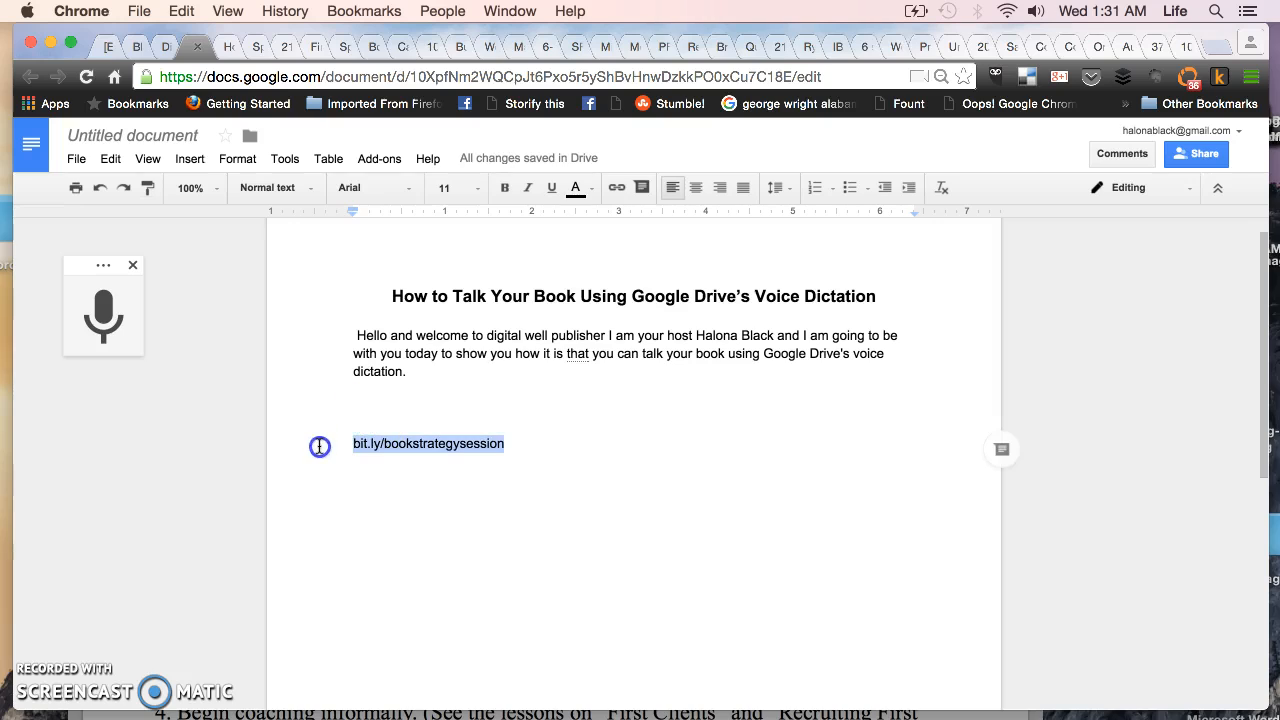
left_click(481, 189)
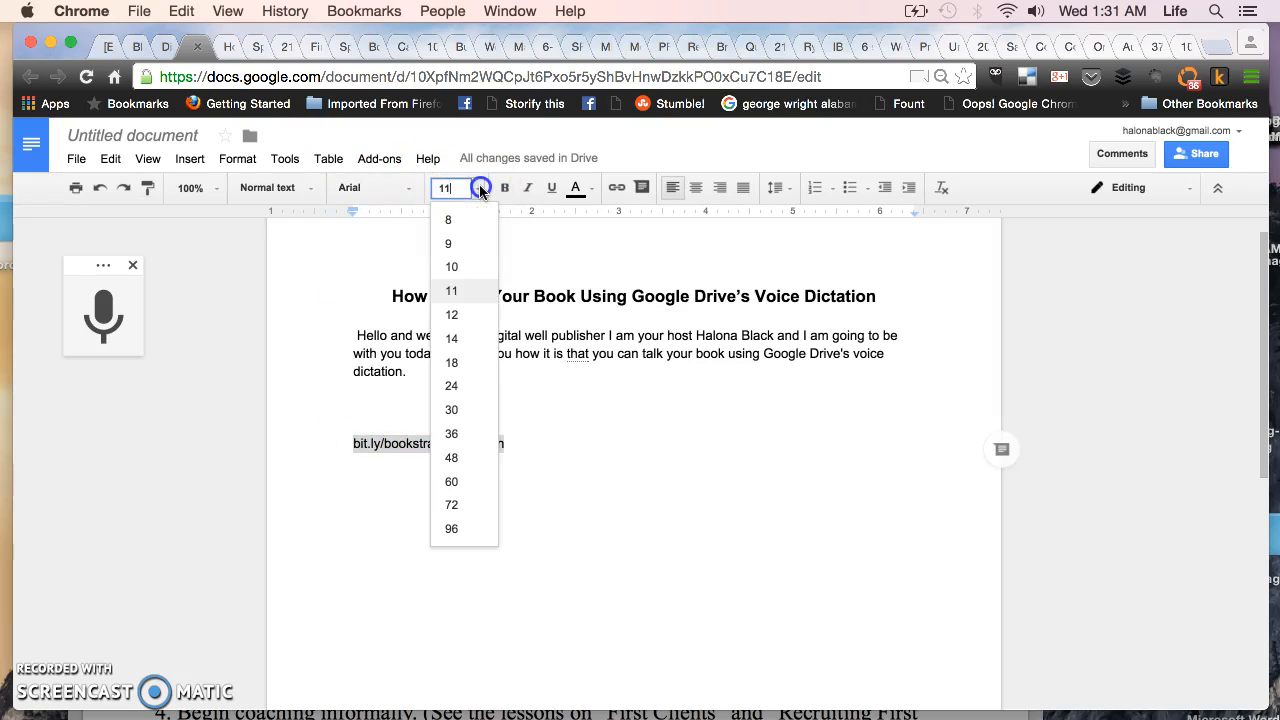
left_click(451, 386)
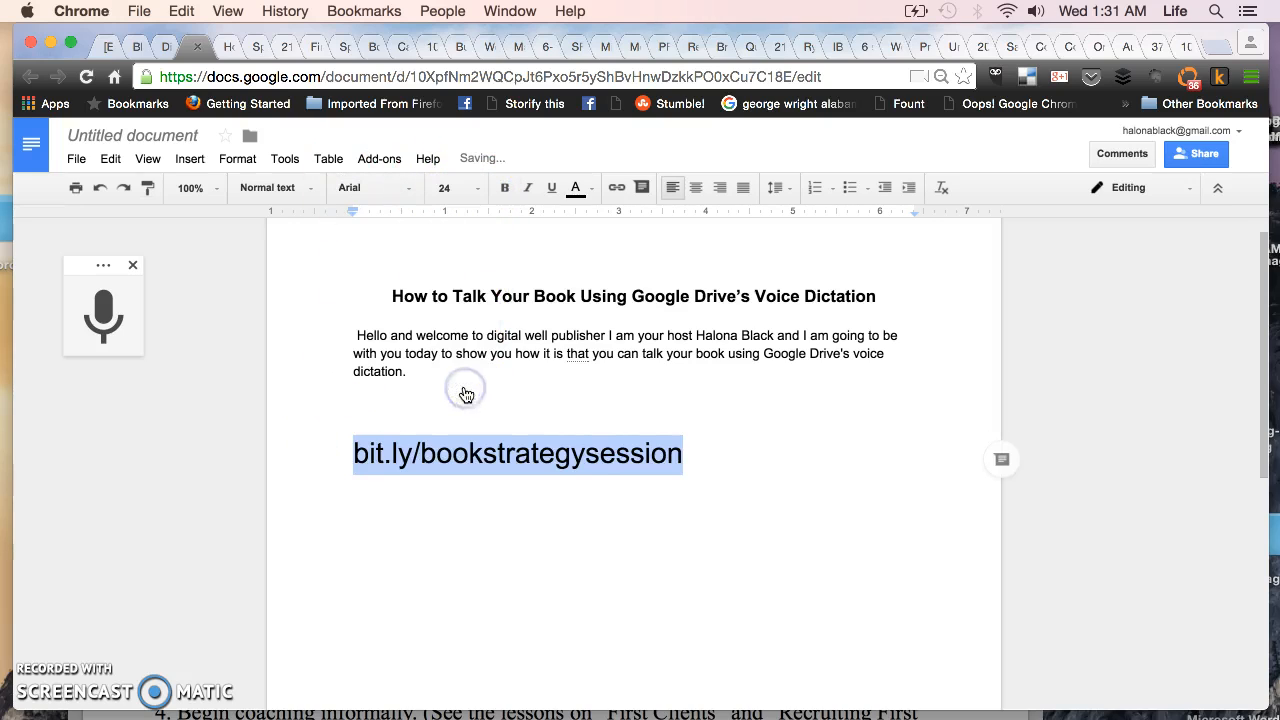